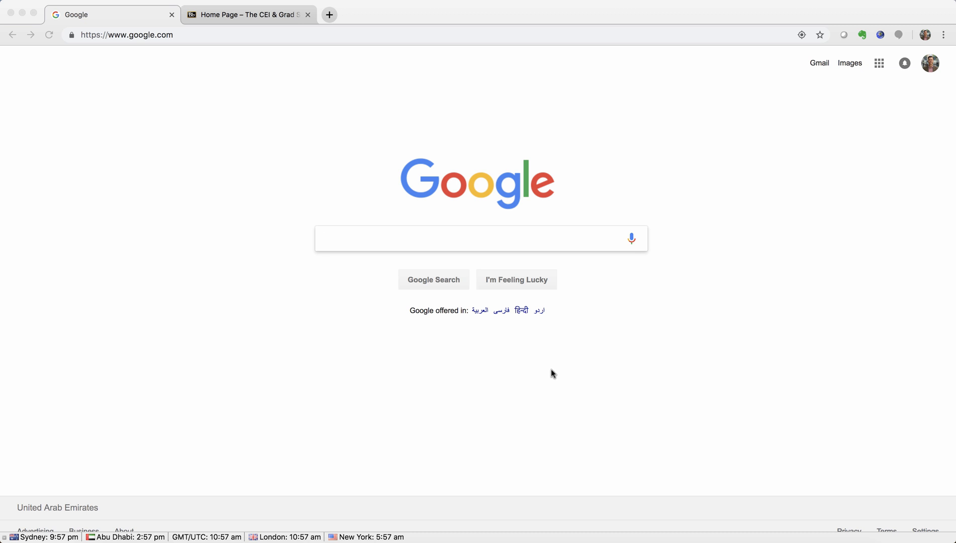
Step: Go to zu.adobeconnect.com and log in with the saved username and password
left_click(354, 35)
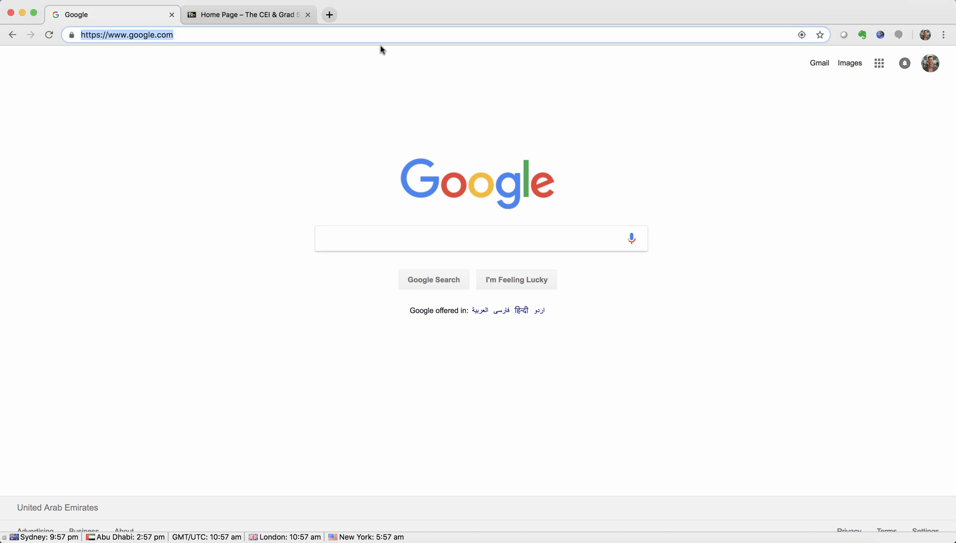
type("zu.adobeconnect")
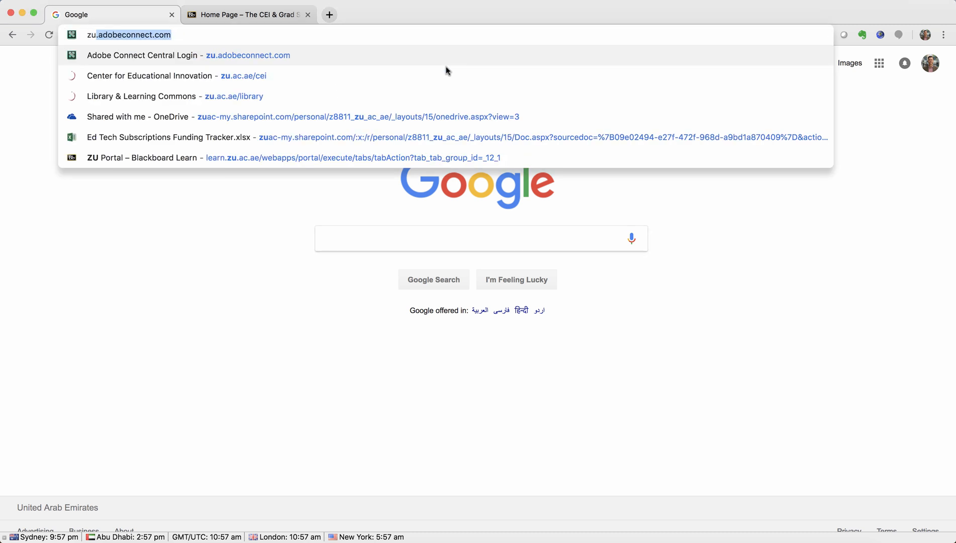
type(".")
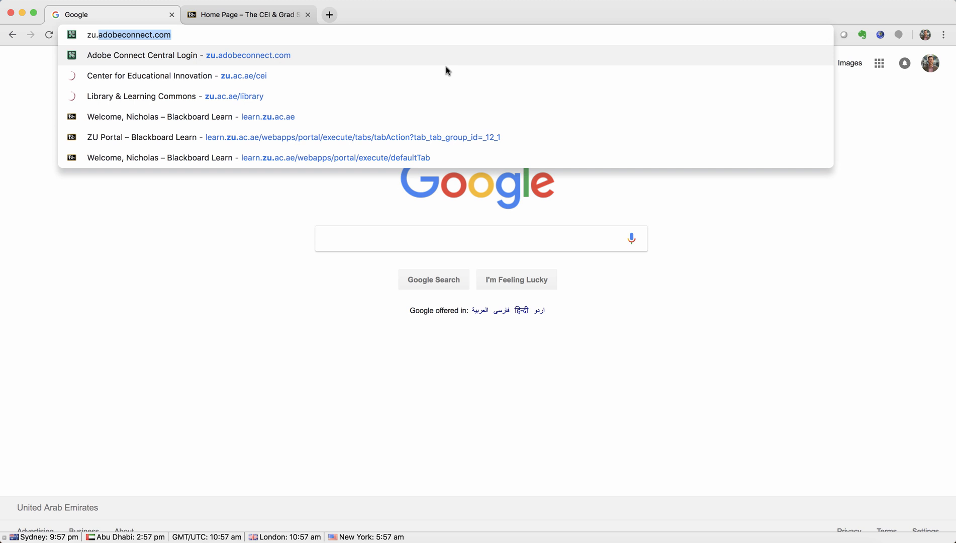
key("Return")
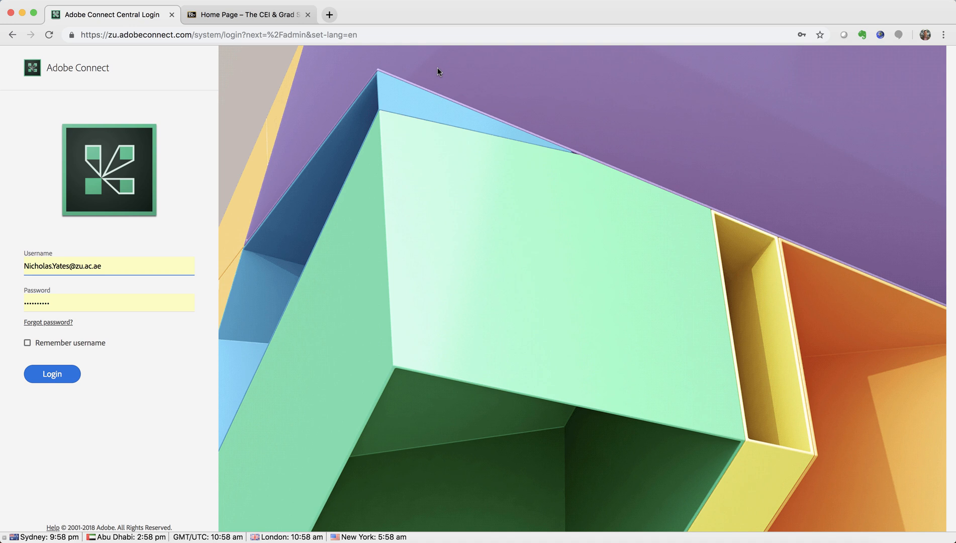
left_click(70, 378)
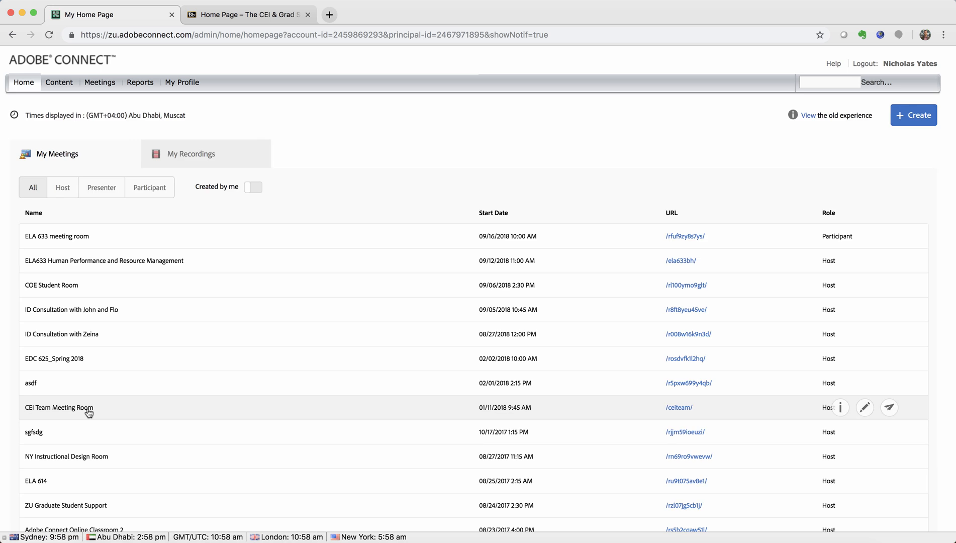
Step: Start a new meeting and name it NY Instructional Design Room
left_click(923, 115)
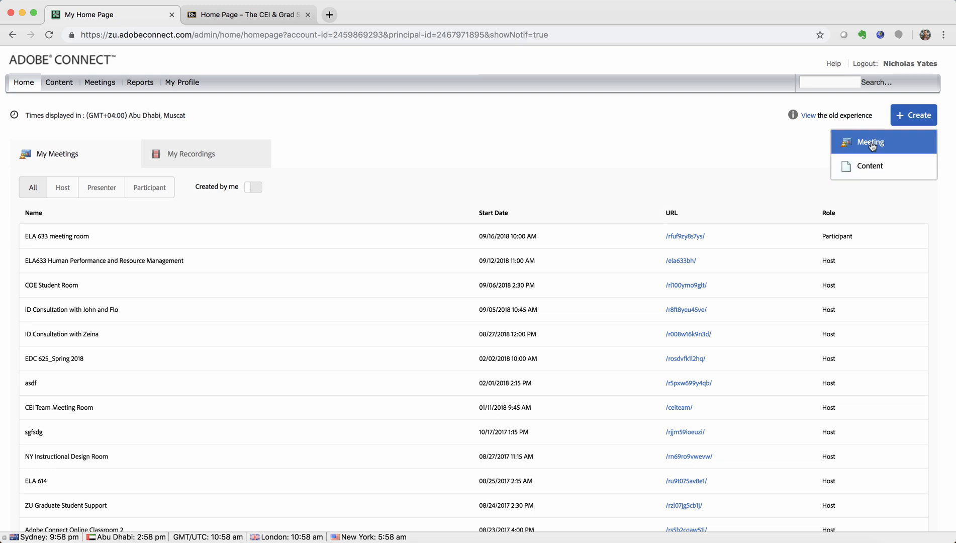
left_click(872, 145)
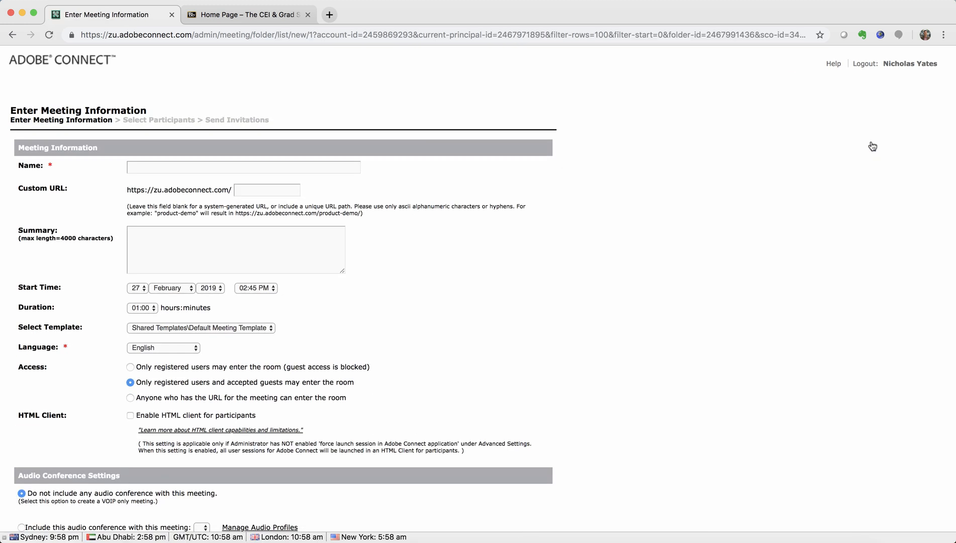
left_click(330, 161)
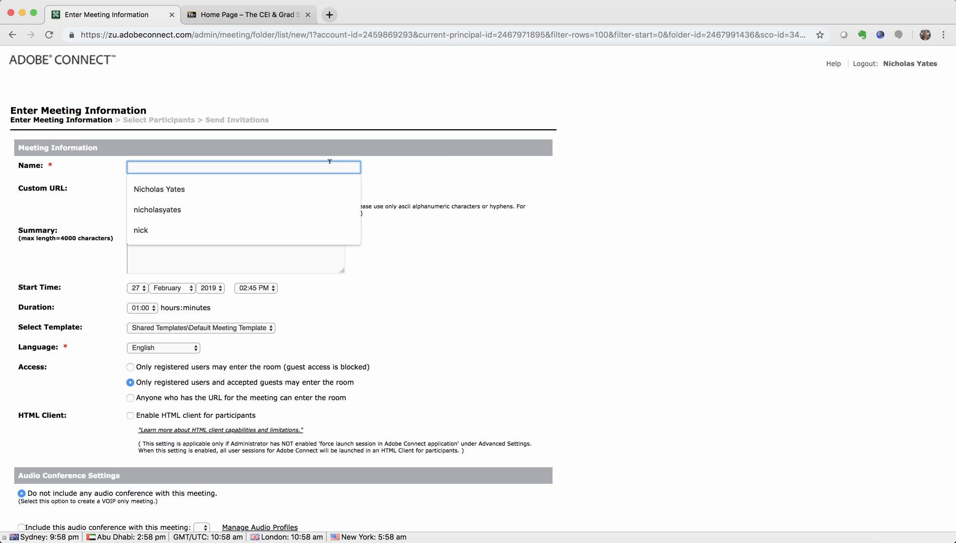
type("NY In")
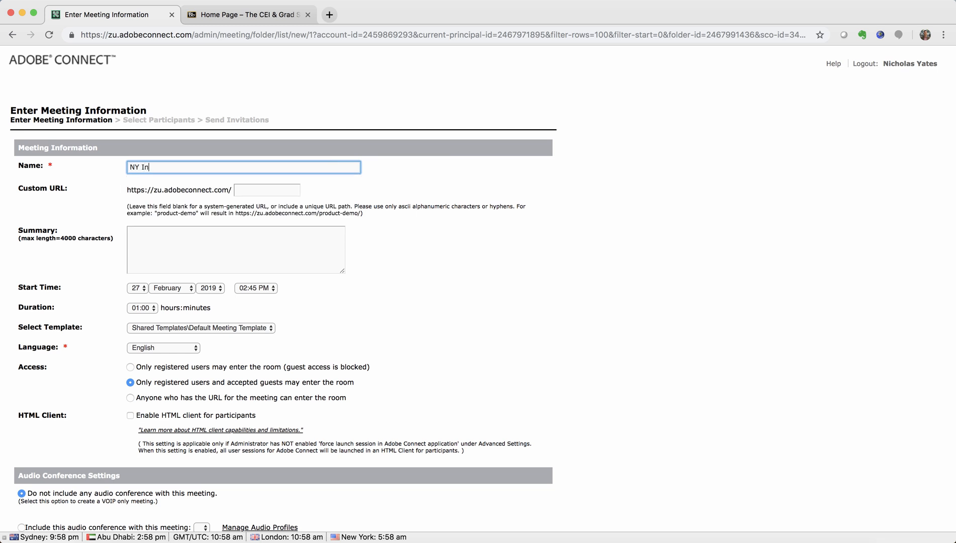
type("structional Design Room")
key("Tab")
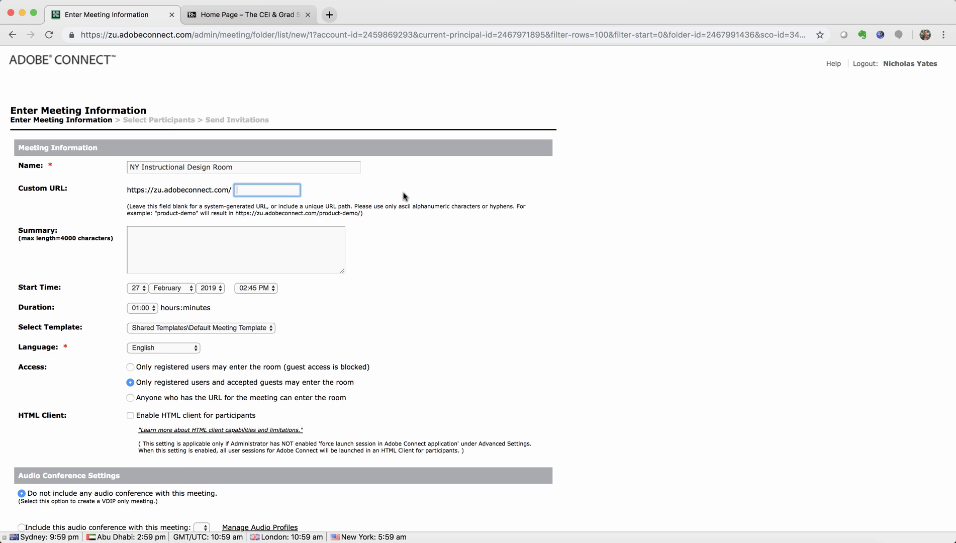
Step: Keep the default access for registered users and accepted guests and no audio conference, and continue to participant selection
scroll(403, 200, "down", 5)
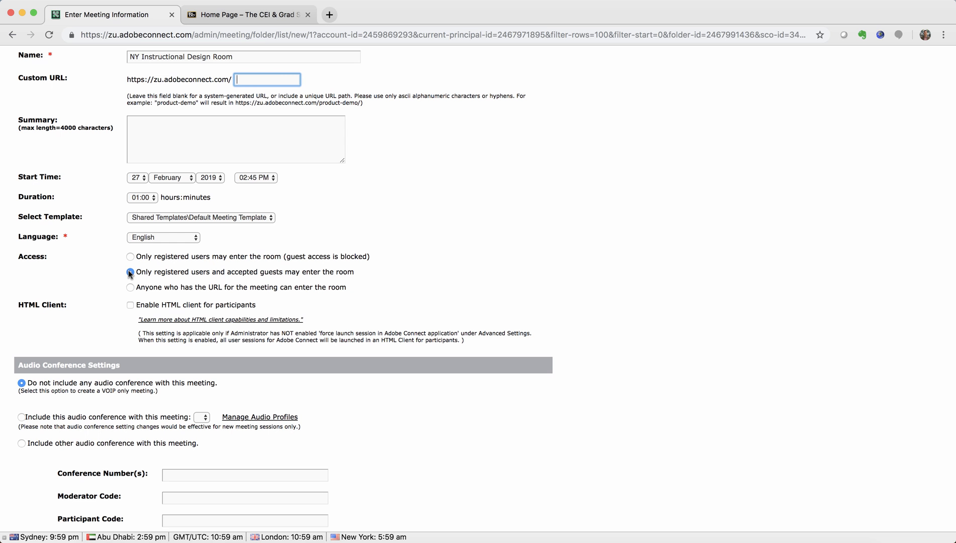
scroll(128, 270, "down", 5)
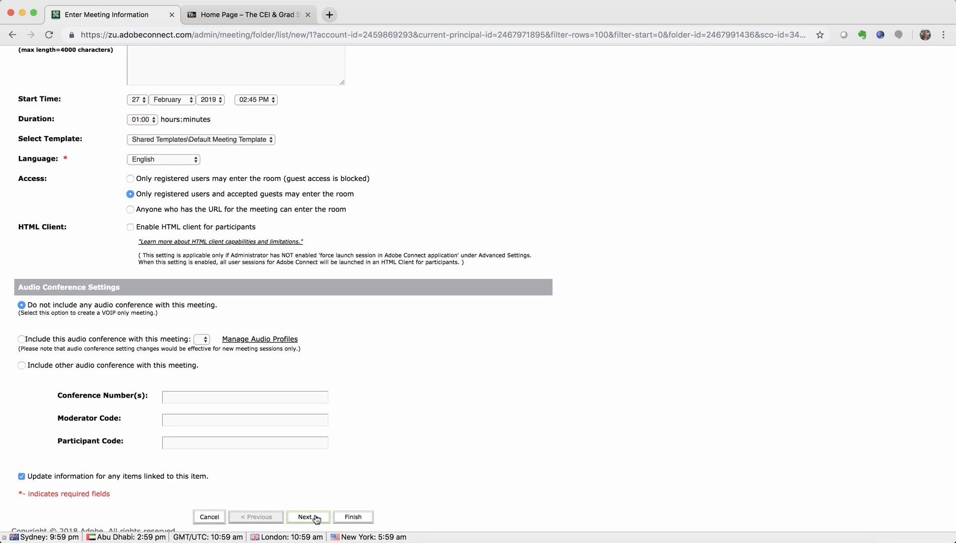
left_click(314, 516)
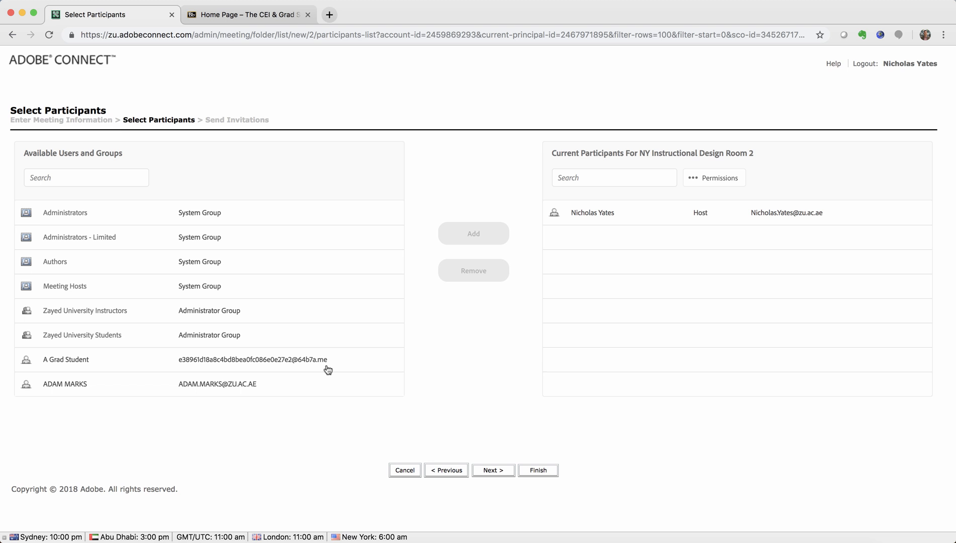
Step: Select an invitee from the available users and finish the meeting setup, sending e-mail invitations to all hosts, presenters and participants
scroll(322, 372, "down", 8)
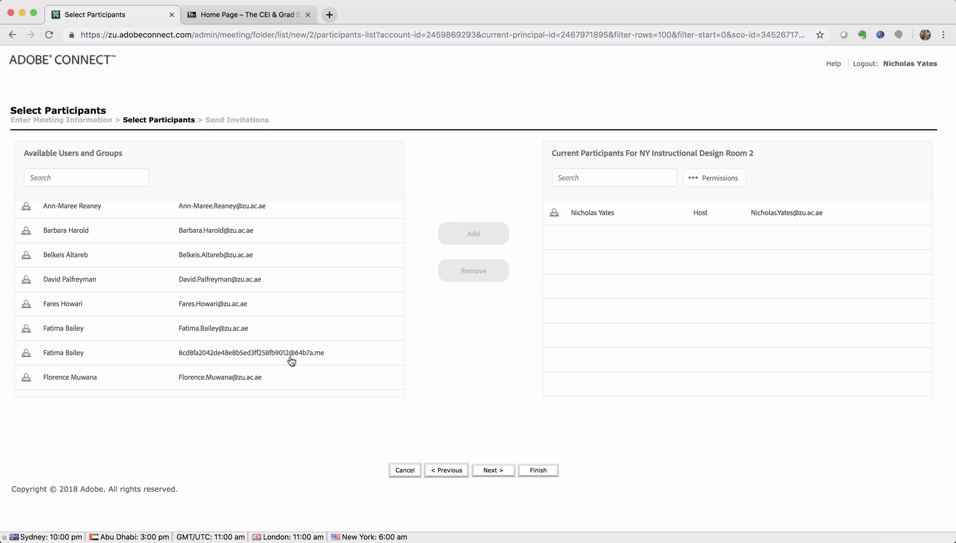
left_click(271, 331)
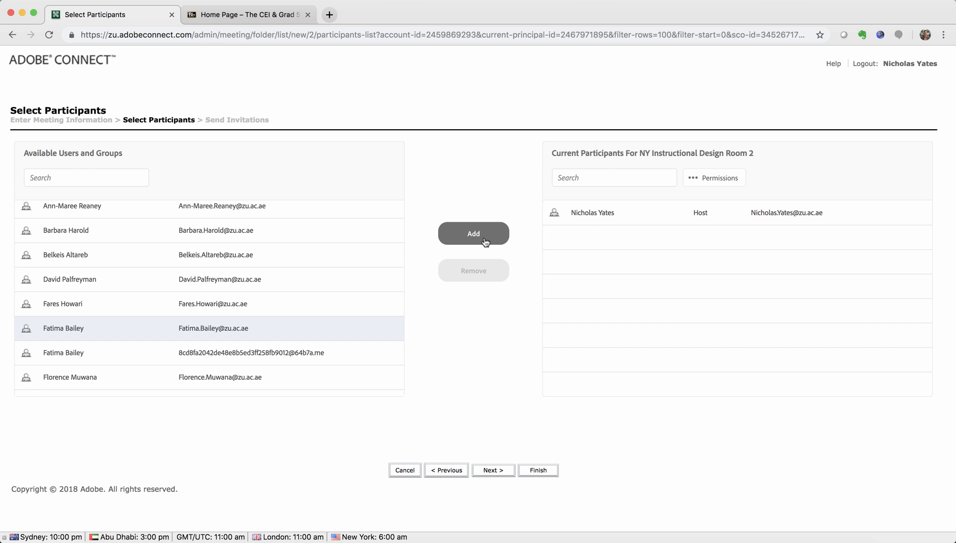
left_click(493, 470)
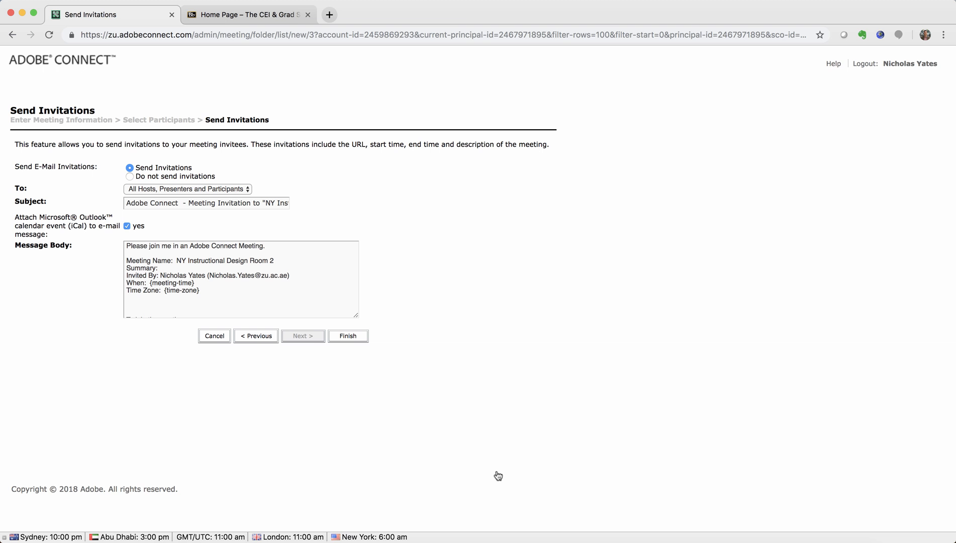
left_click(348, 336)
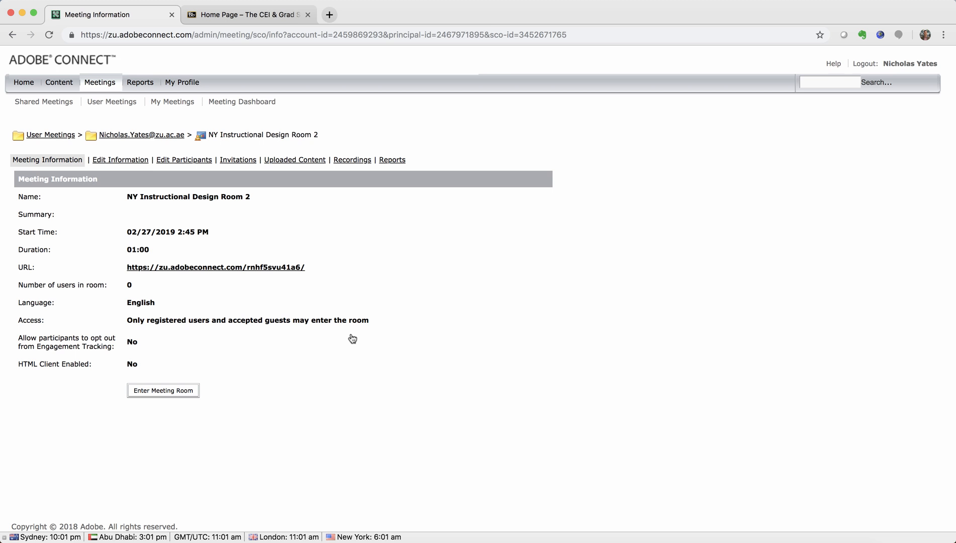
Step: Copy the new meeting room's link address and switch to the Blackboard course home page
right_click(292, 267)
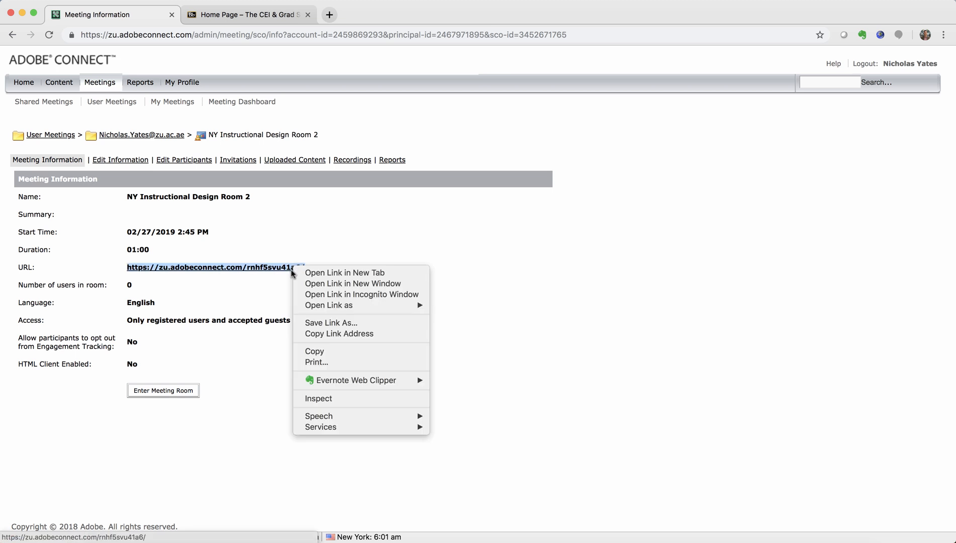
left_click(340, 334)
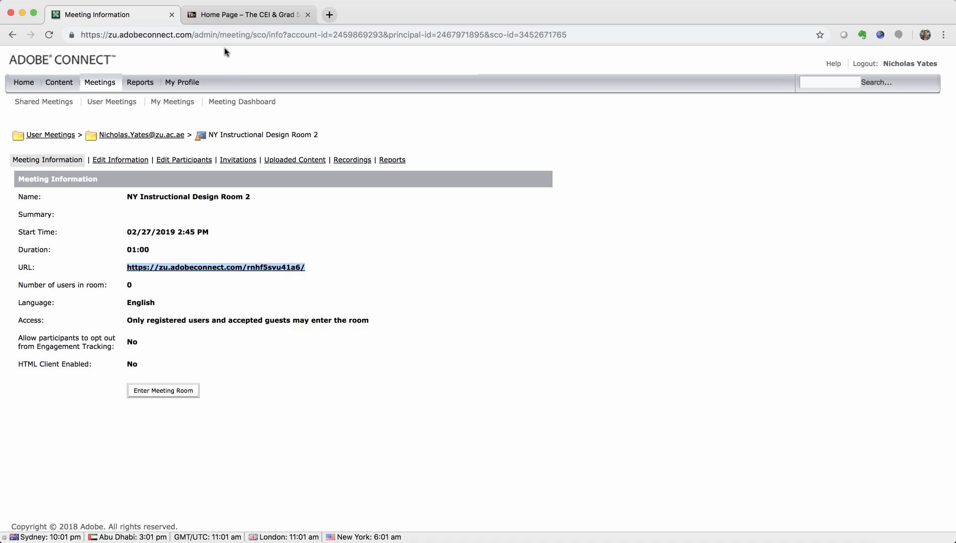
left_click(226, 16)
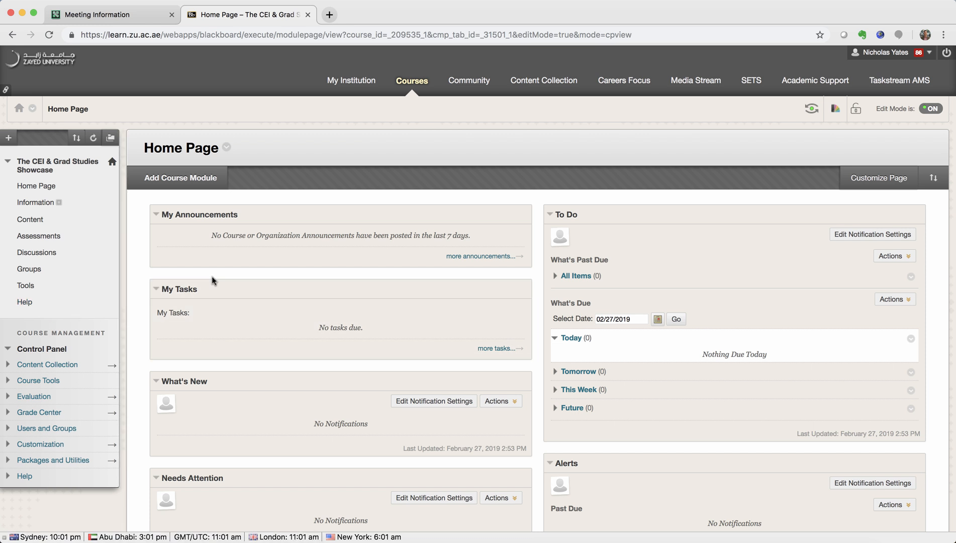
Step: Add a web link named Adobe Connect Online Classroom to the course menu, using the copied meeting URL and making it available to users
scroll(214, 274, "down", 1)
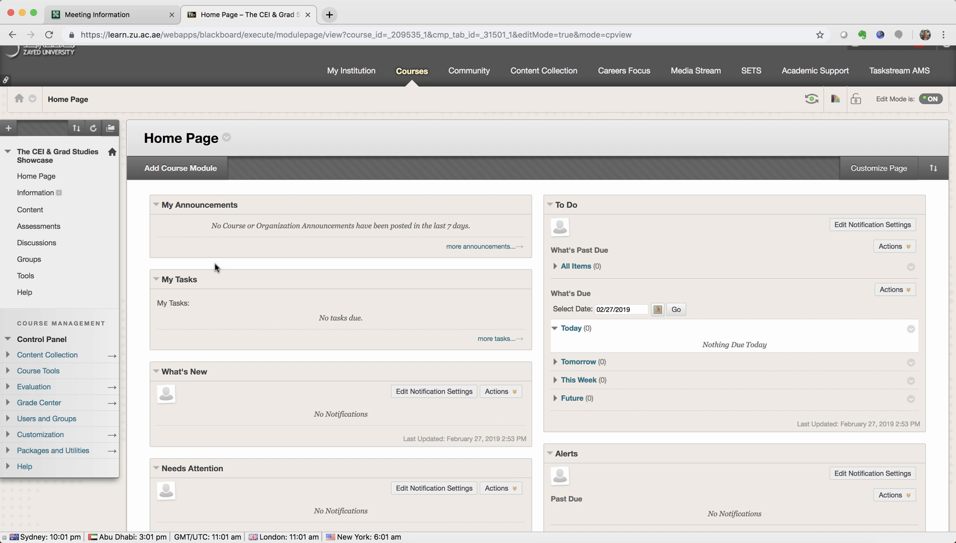
left_click(9, 128)
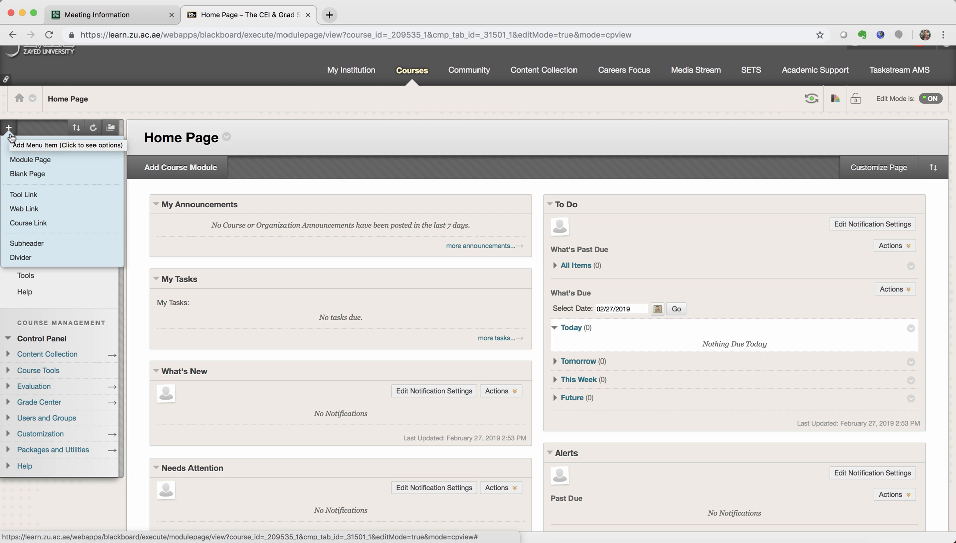
left_click(40, 210)
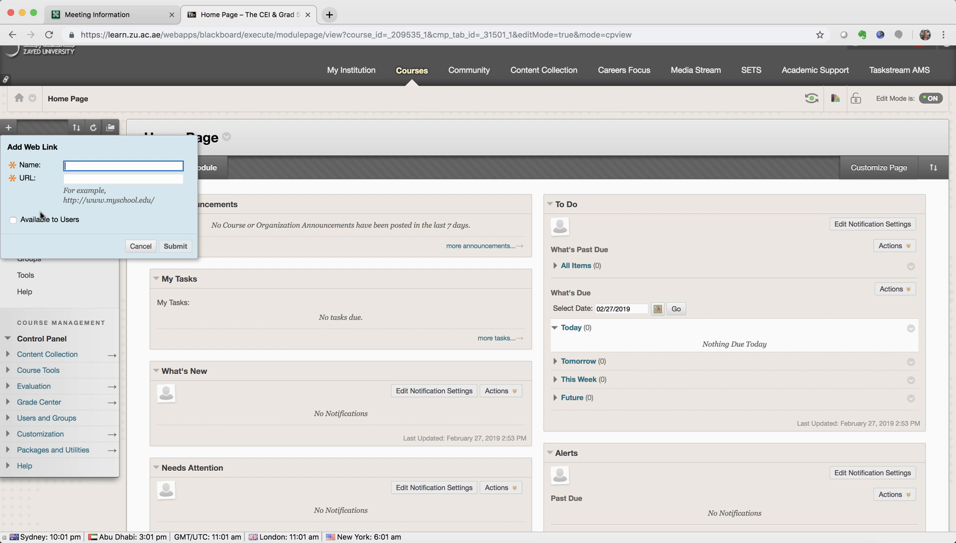
type("Adobe Connect Online Classroom")
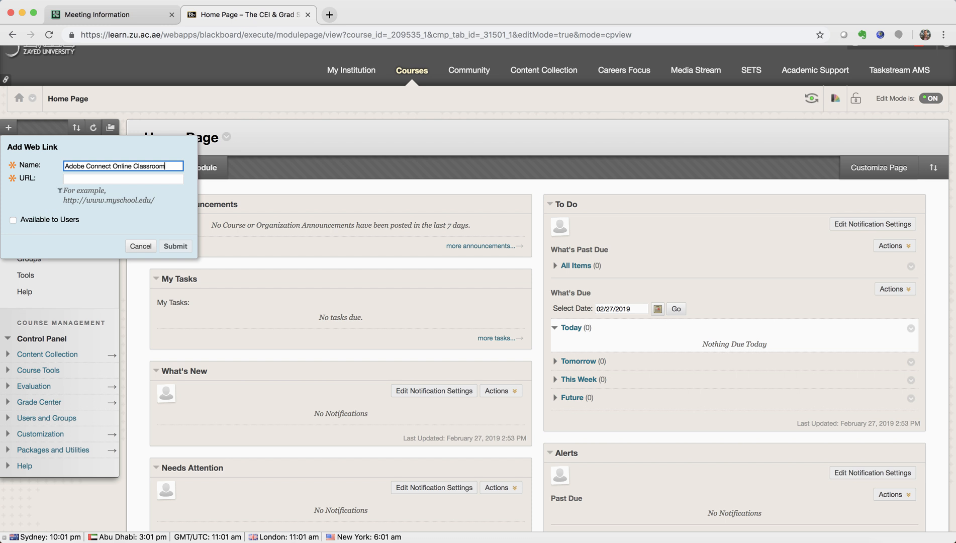
left_click(79, 179)
right_click(79, 180)
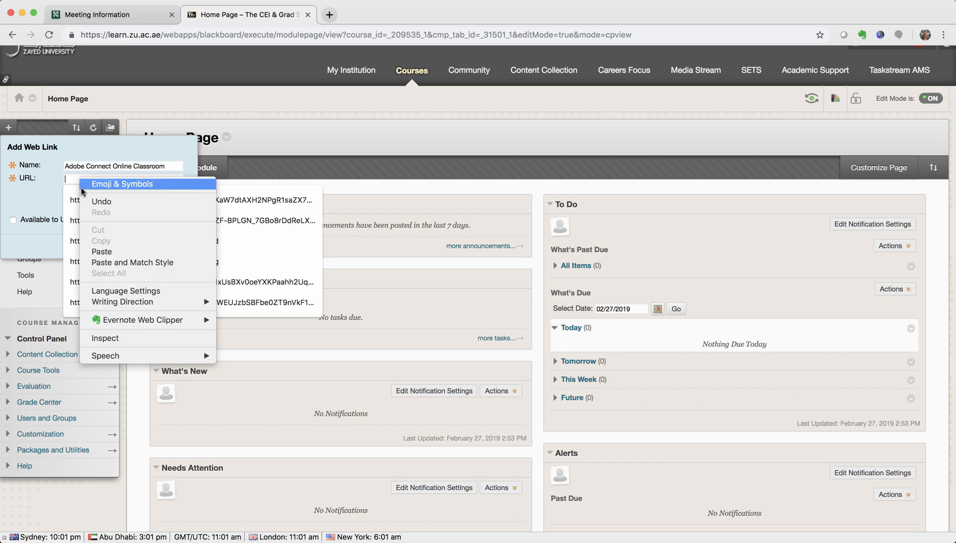
left_click(107, 251)
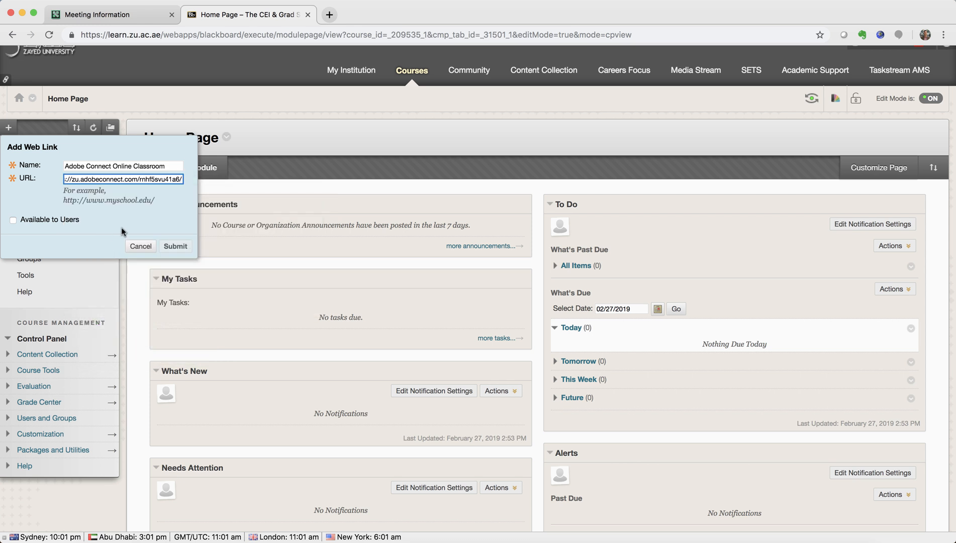
left_click(13, 221)
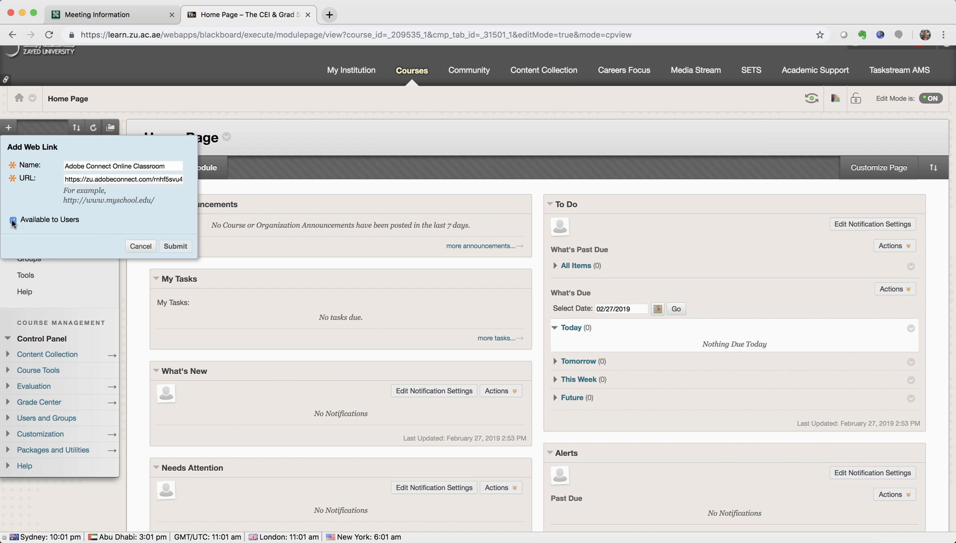
left_click(182, 246)
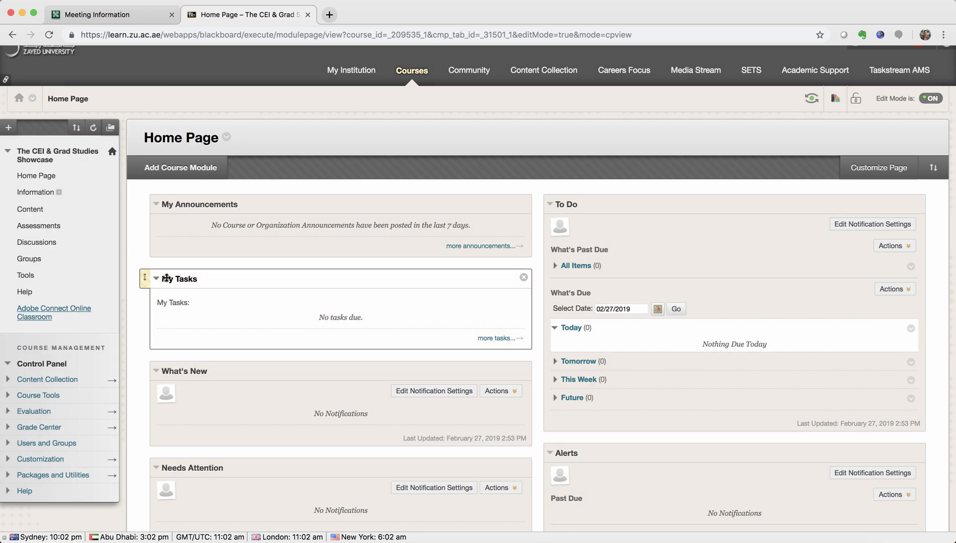
Step: Test the Adobe Connect Online Classroom link from the course menu, and minimize the meeting window that opens
left_click_drag(3, 314, 136, 305)
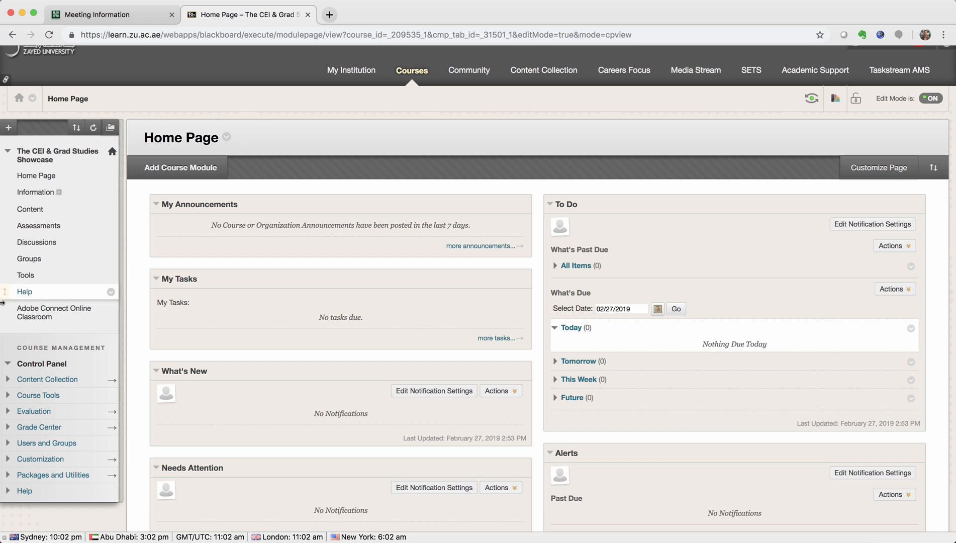
left_click(50, 314)
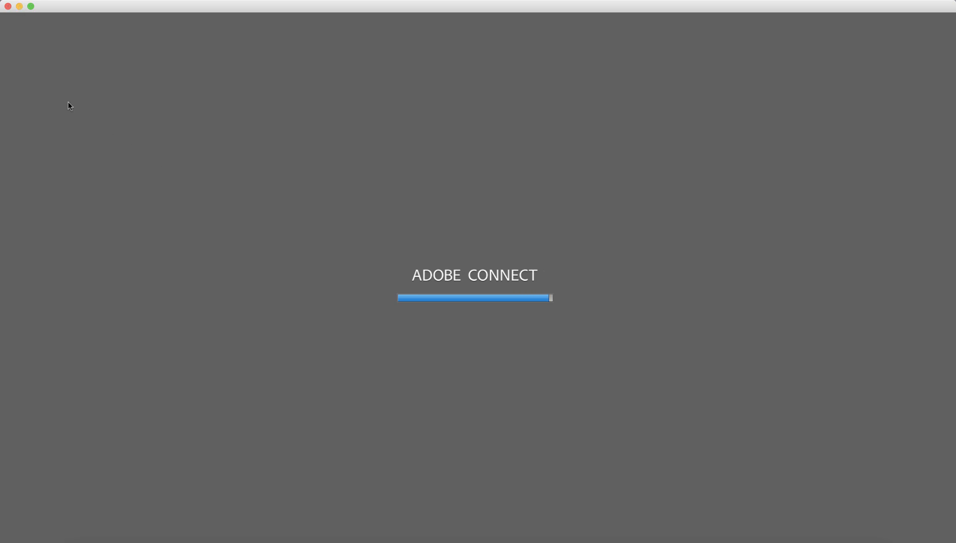
left_click(19, 7)
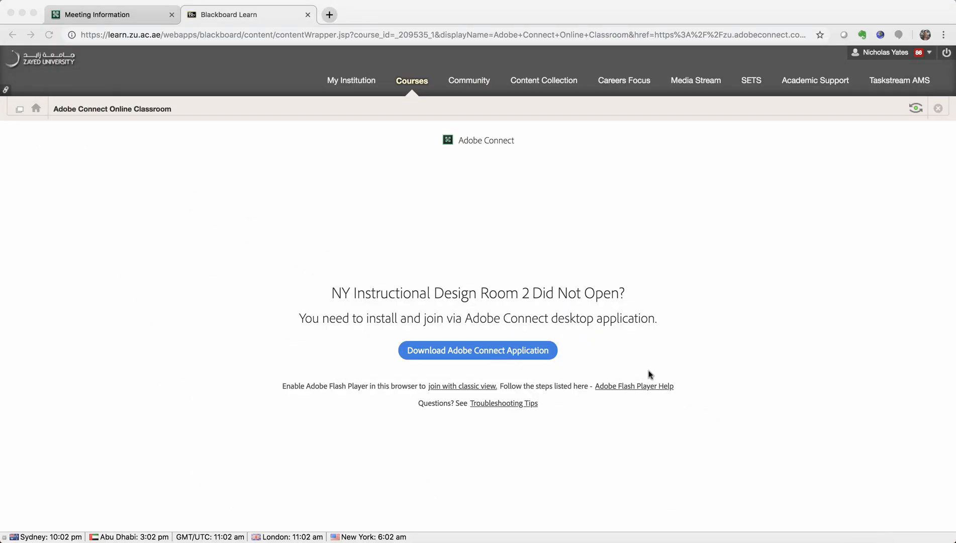